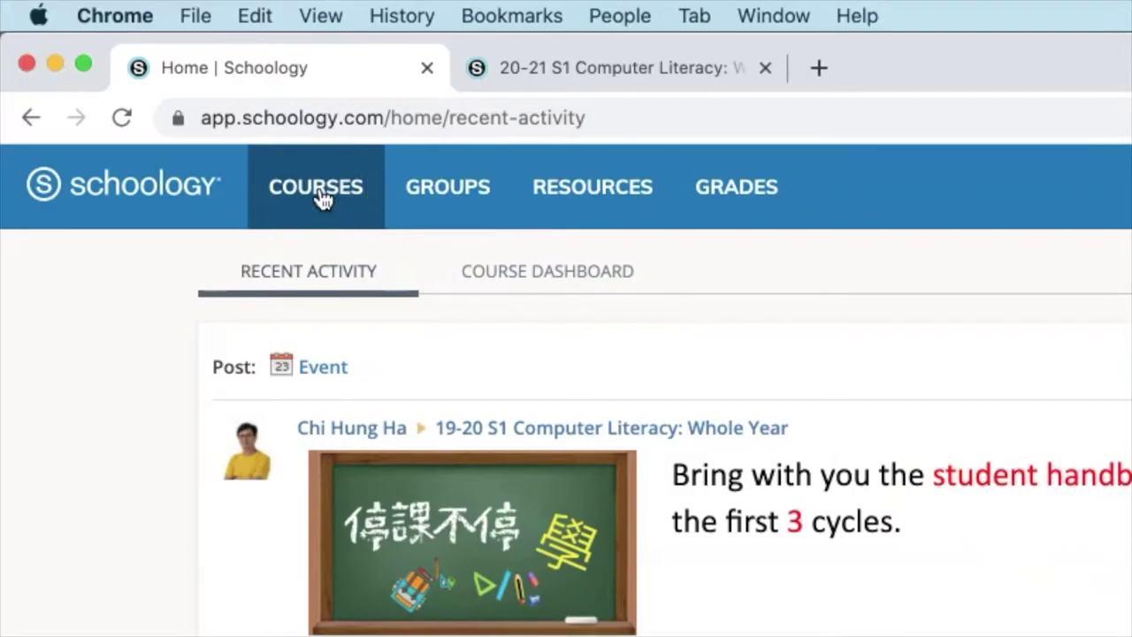
Browse the Courses and Groups lists, then open the 20-21 S1 Computer Literacy course
left_click(329, 195)
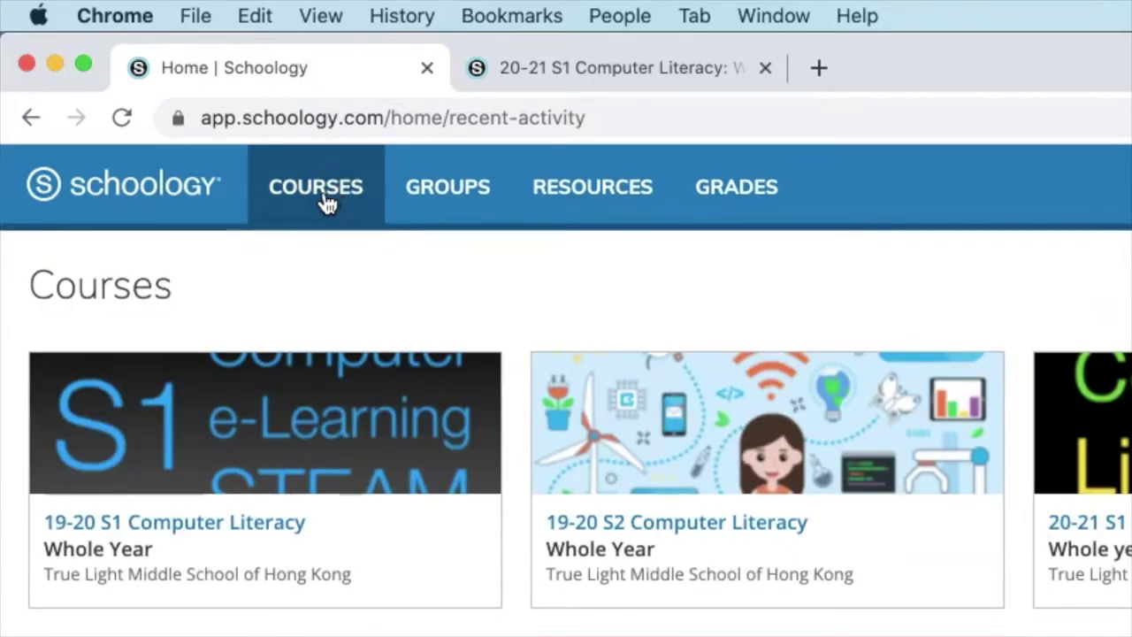
left_click(454, 202)
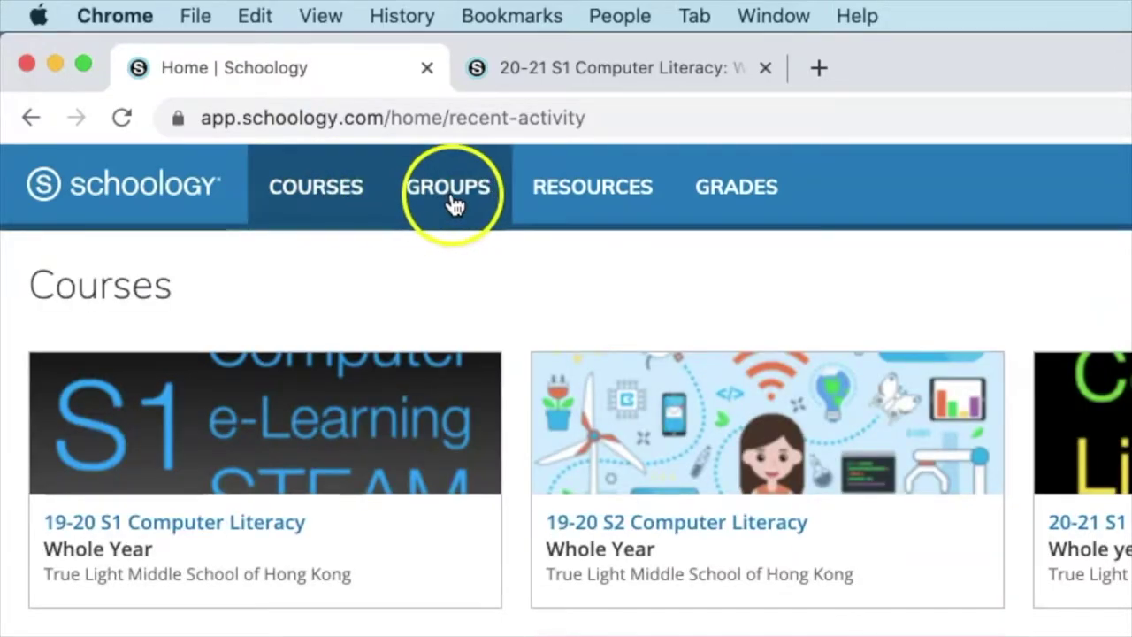
left_click(301, 196)
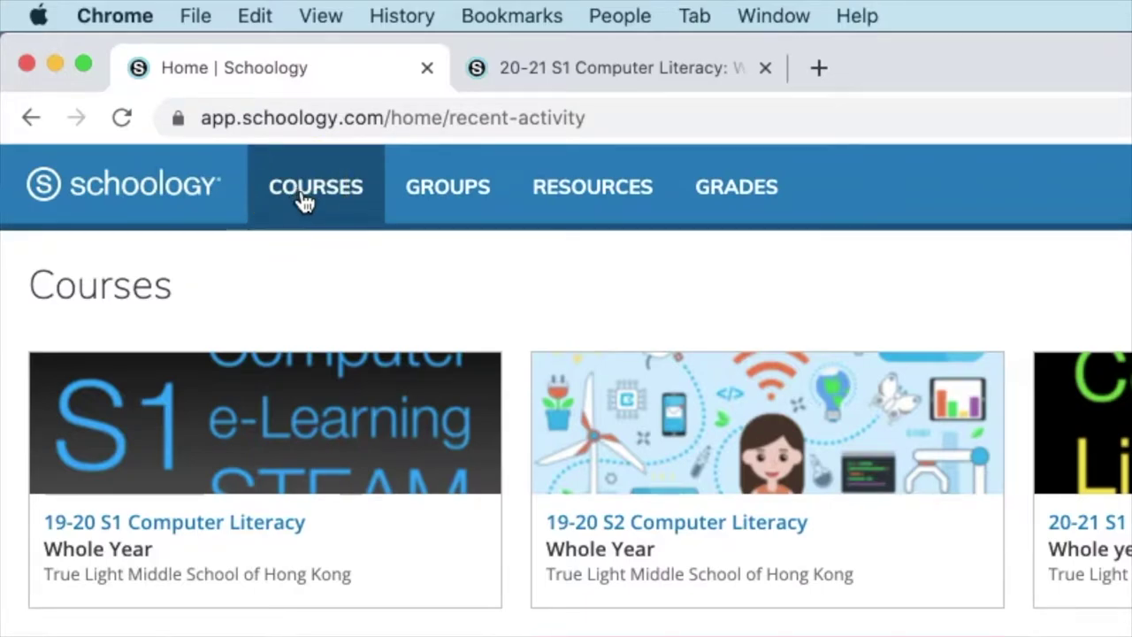
left_click(450, 204)
left_click(458, 203)
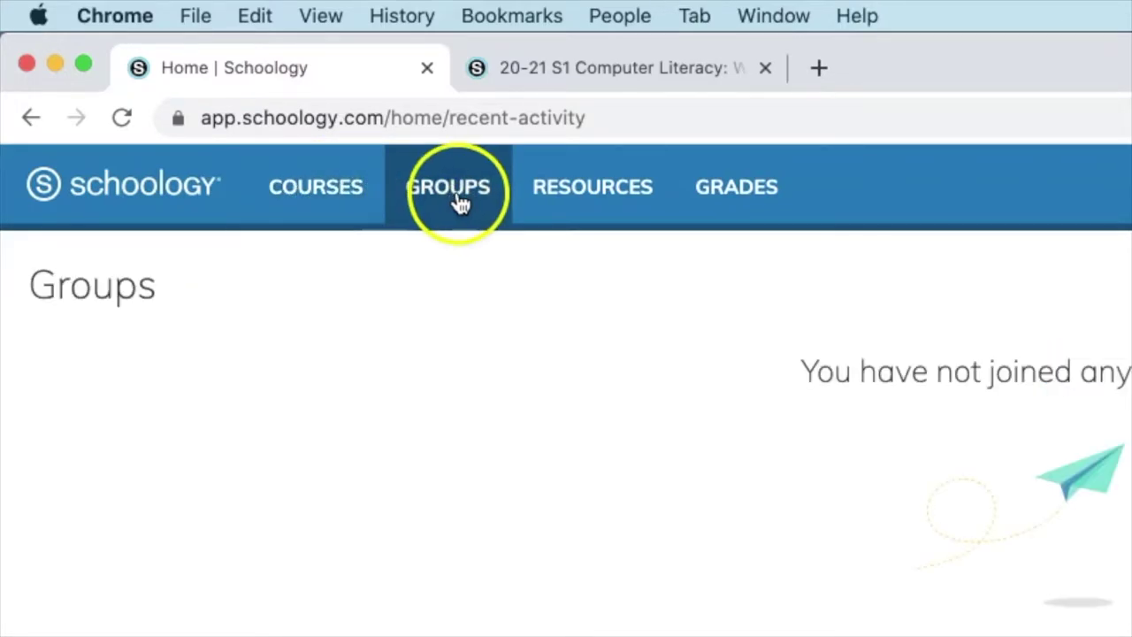
left_click(307, 196)
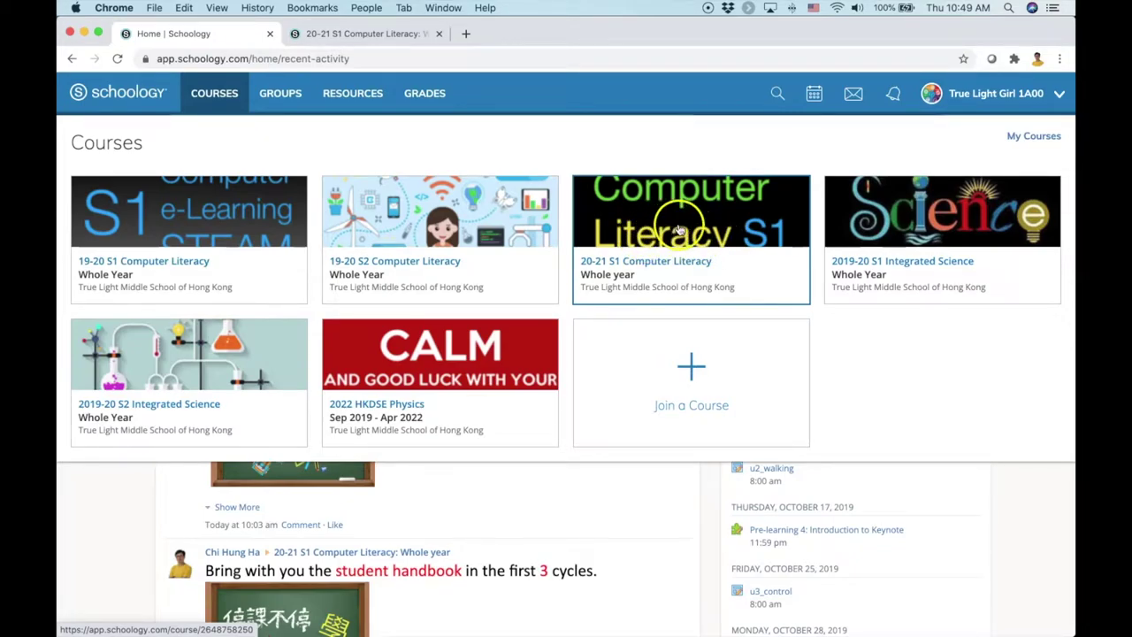
left_click(676, 230)
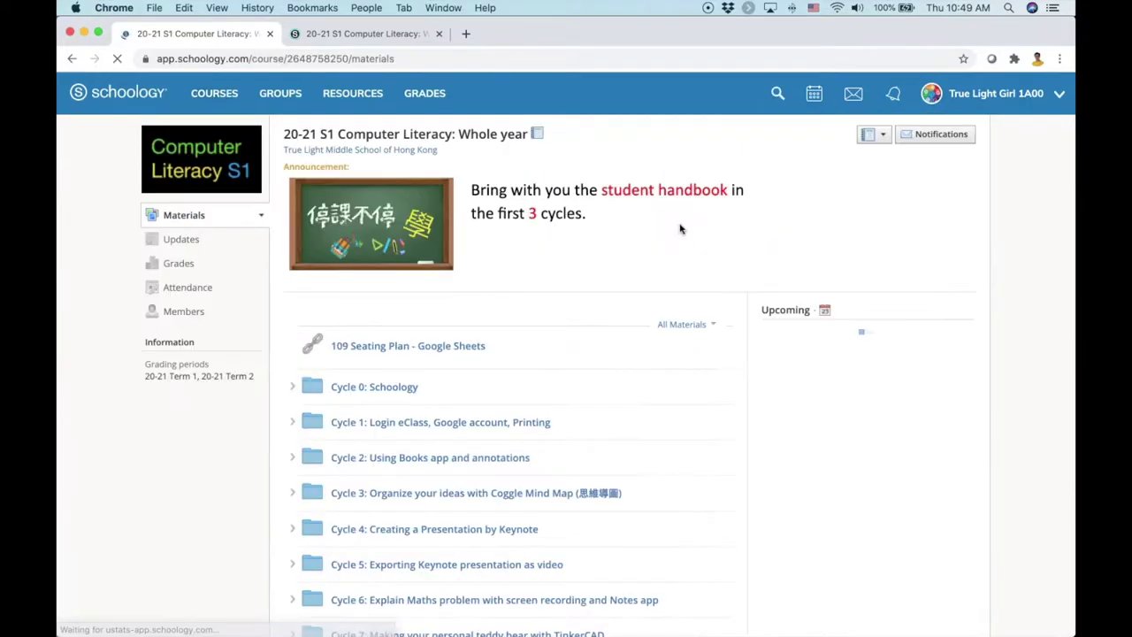
Scroll the Materials list from the 109 Seating Plan link down to Cycle 22: Buffer cycle
scroll(575, 329, "down", 10)
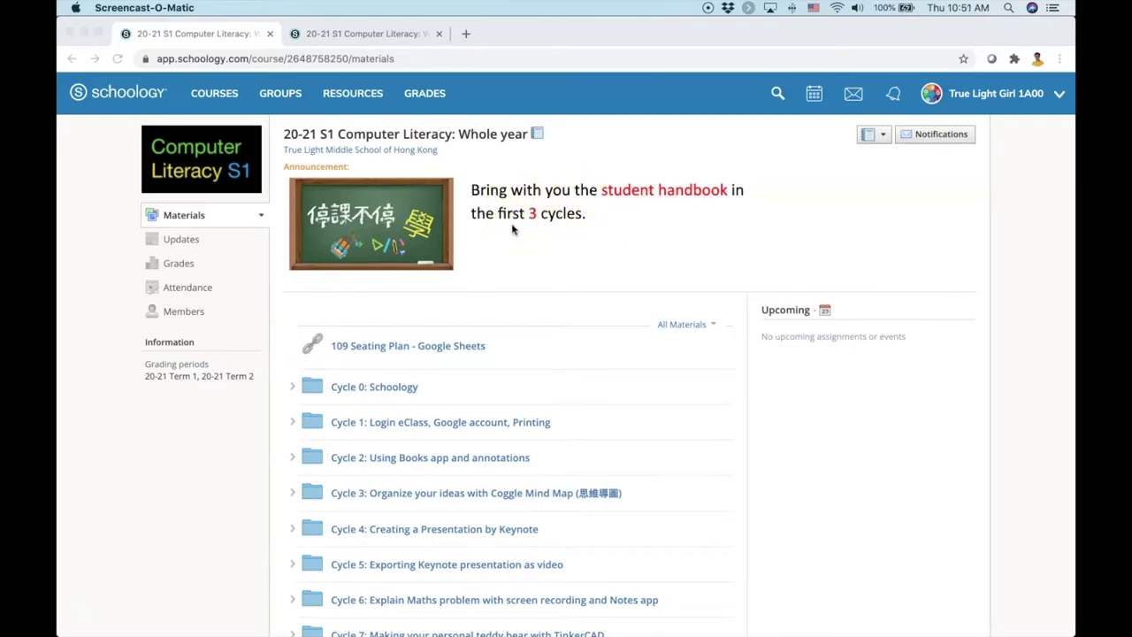
scroll(513, 291, "down", 5)
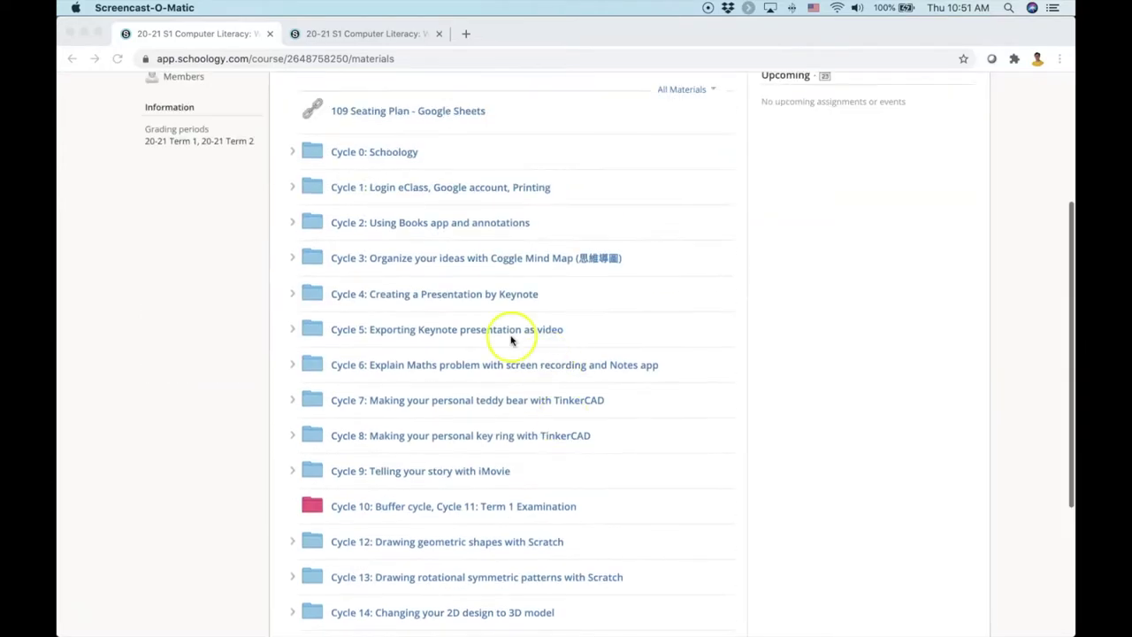
scroll(374, 301, "down", 2)
scroll(374, 312, "down", 3)
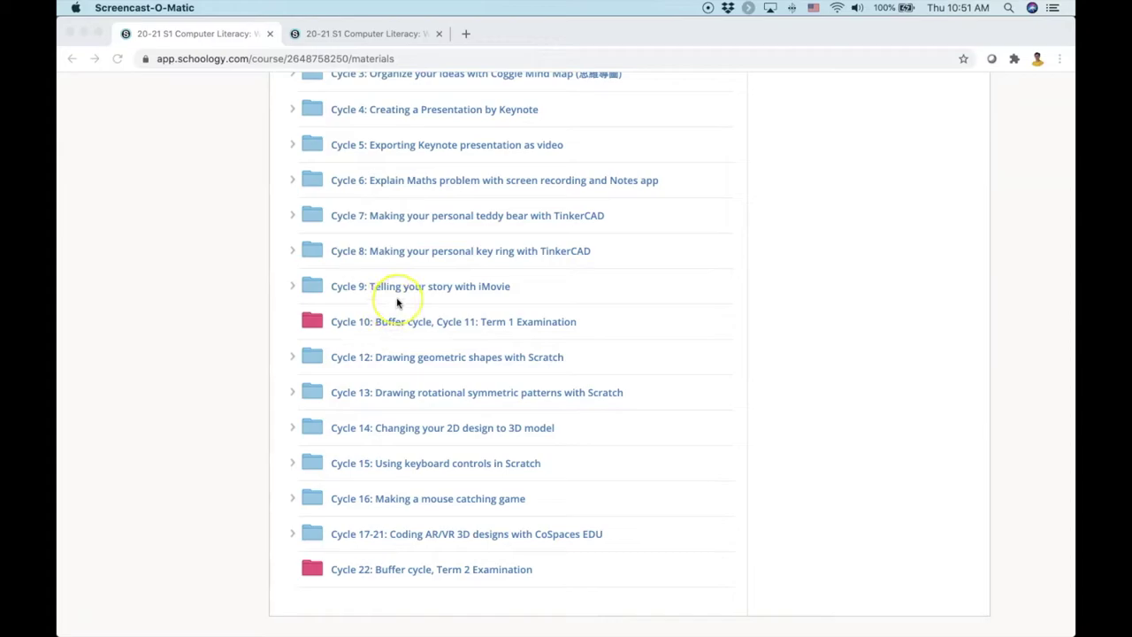
scroll(397, 302, "down", 2)
scroll(397, 302, "up", 3)
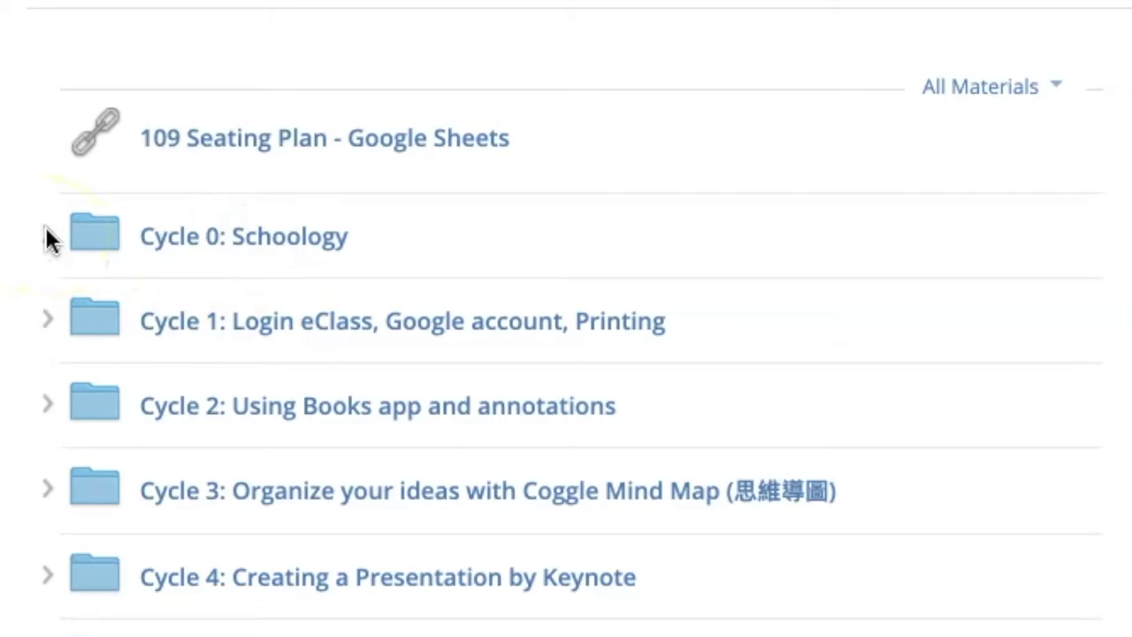
Expand the Cycle 0, Cycle 1, Cycle 2 and Cycle 3 folders and bring up the materials filter
left_click(48, 236)
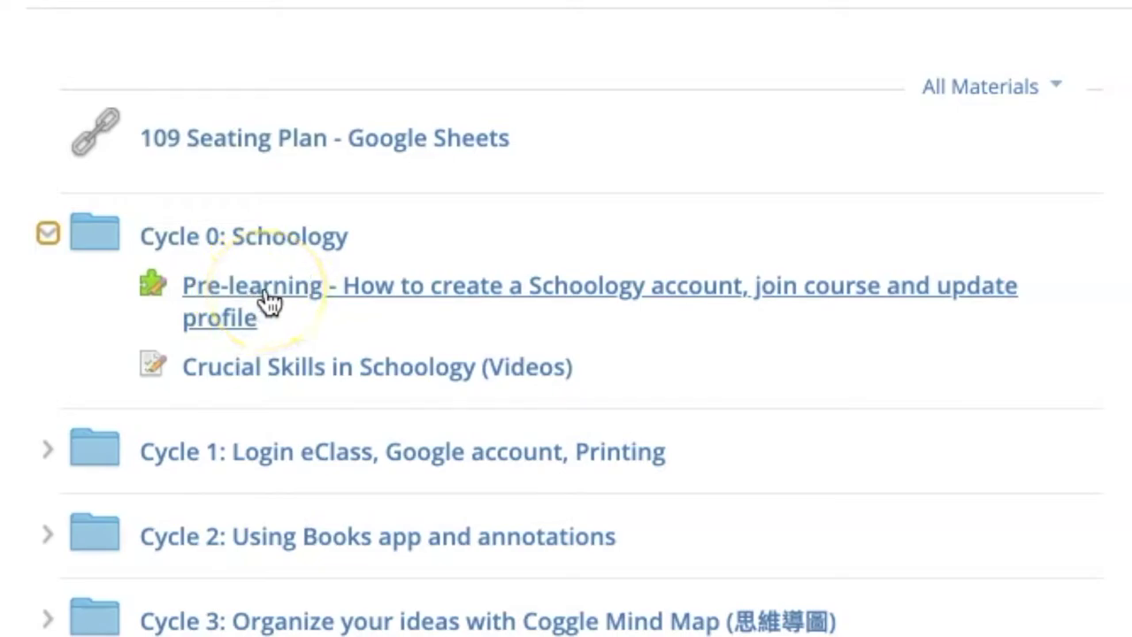
left_click(49, 451)
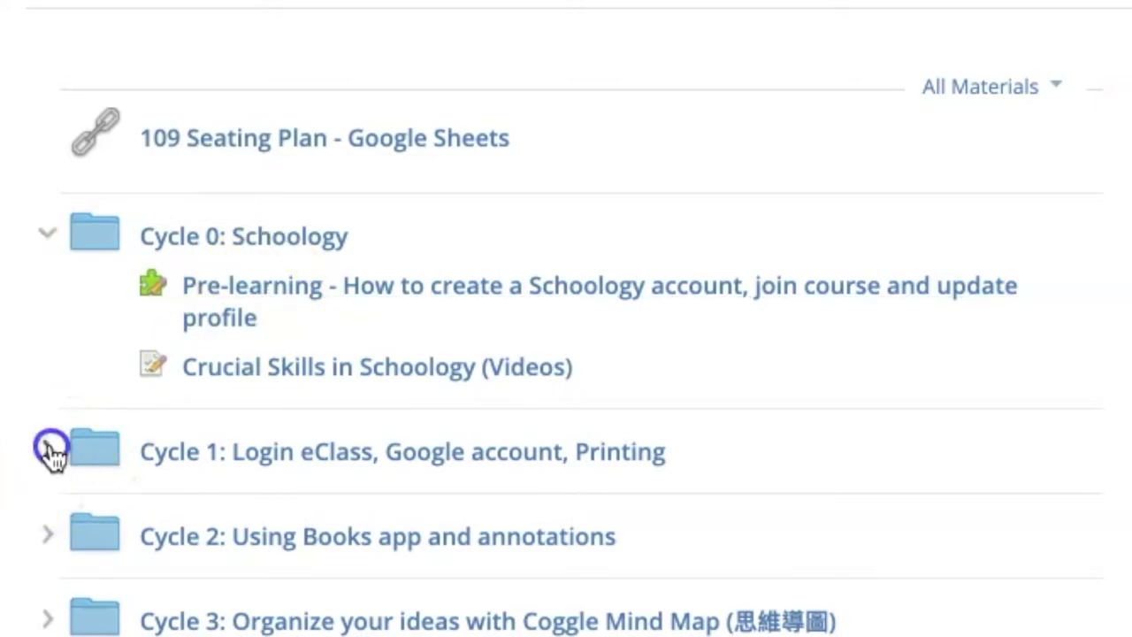
left_click(37, 422)
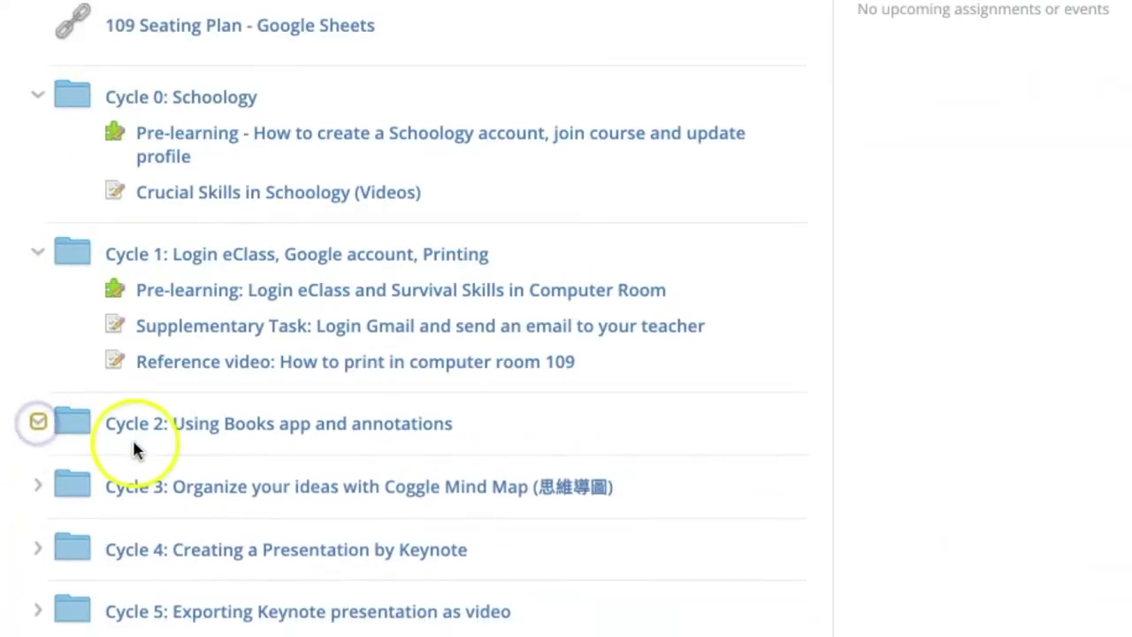
left_click(38, 521)
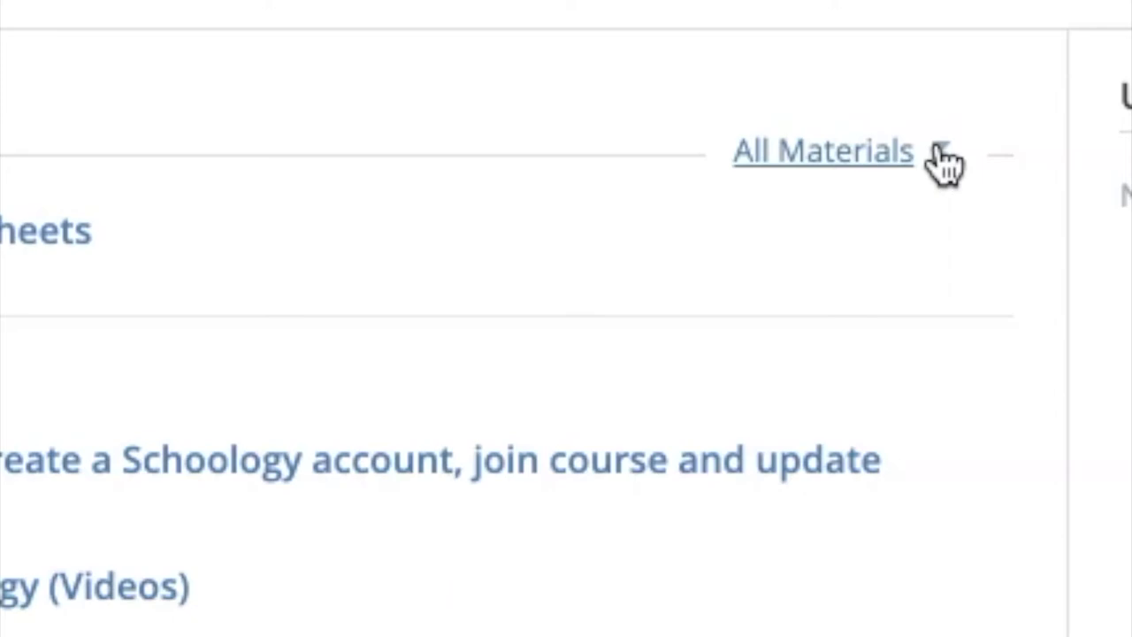
left_click(939, 155)
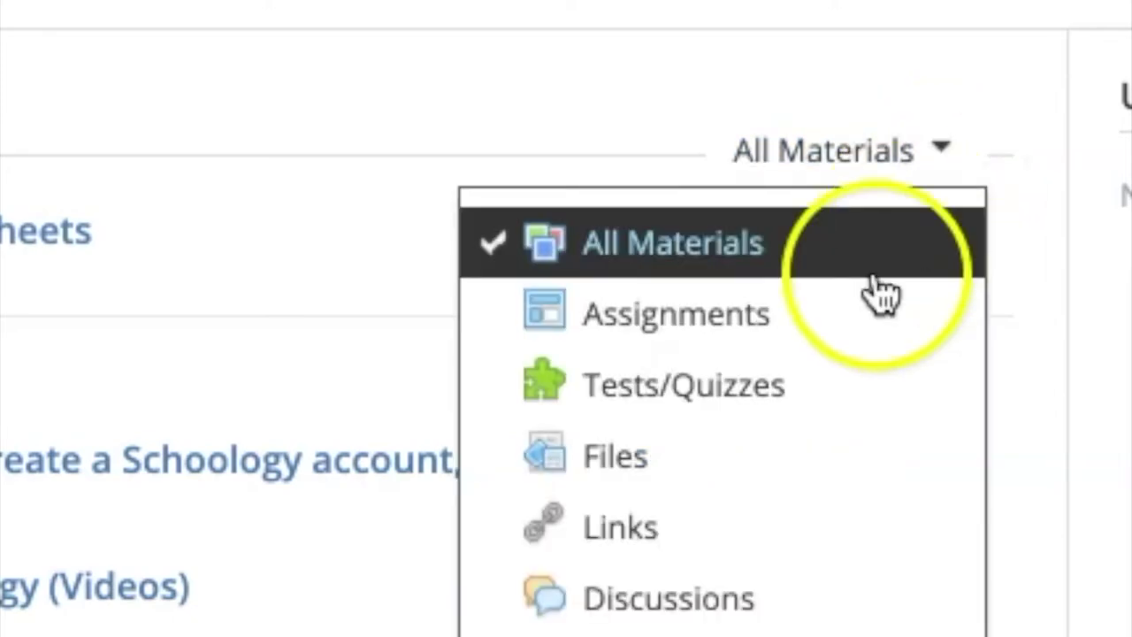
Filter materials to Tests/Quizzes and open the Pre-learning: Login eClass and Survival Skills quiz
left_click(671, 400)
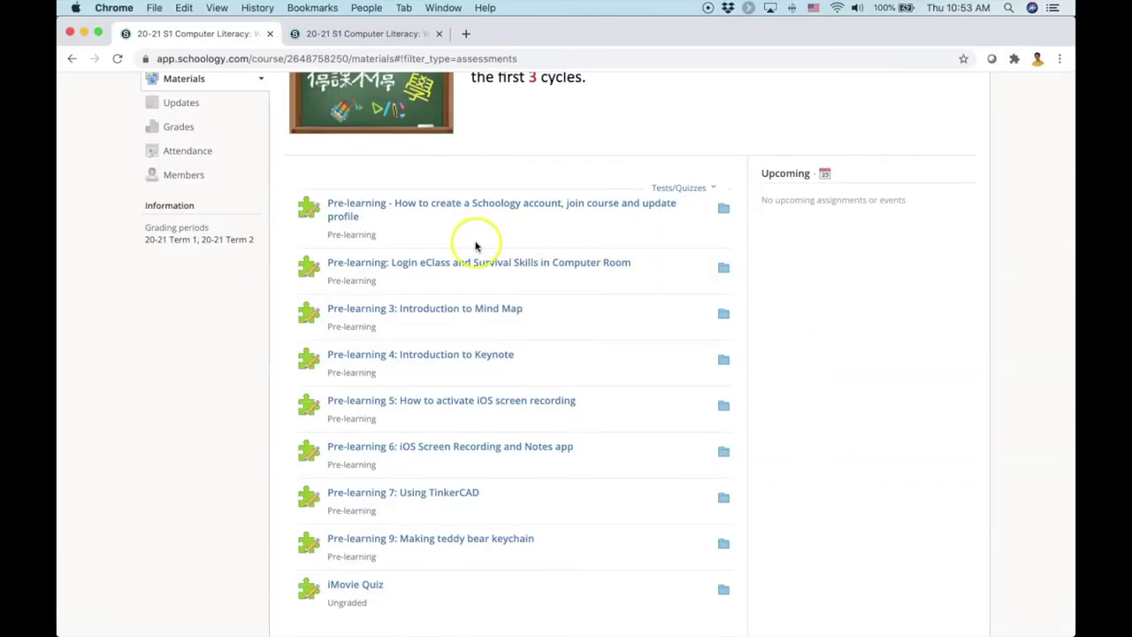
scroll(475, 246, "down", 2)
scroll(474, 246, "up", 2)
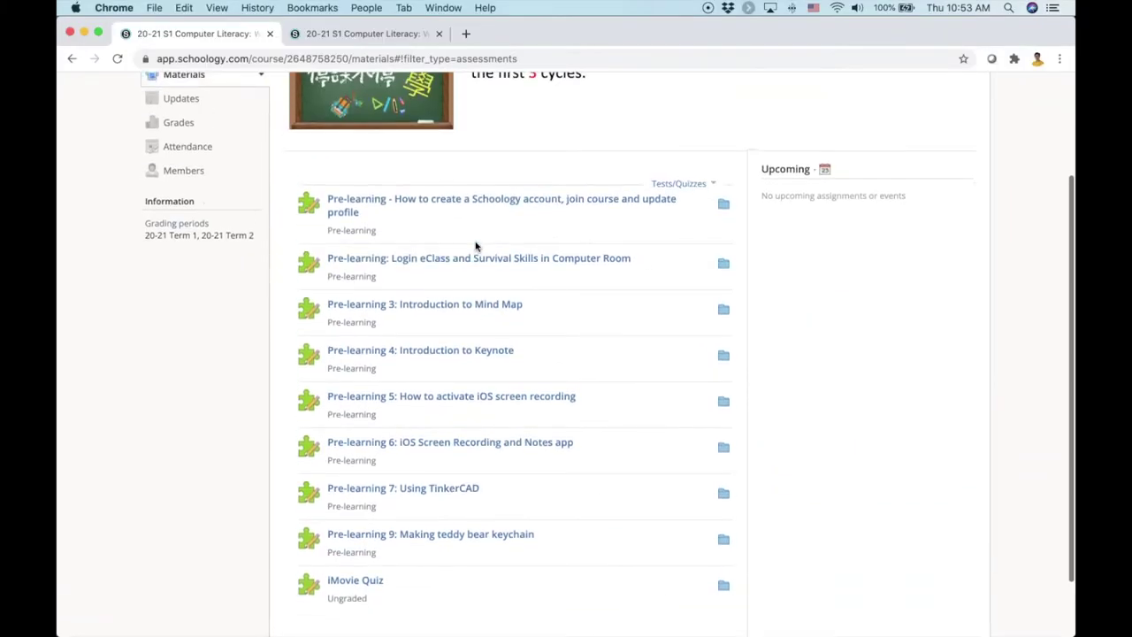
left_click(473, 234)
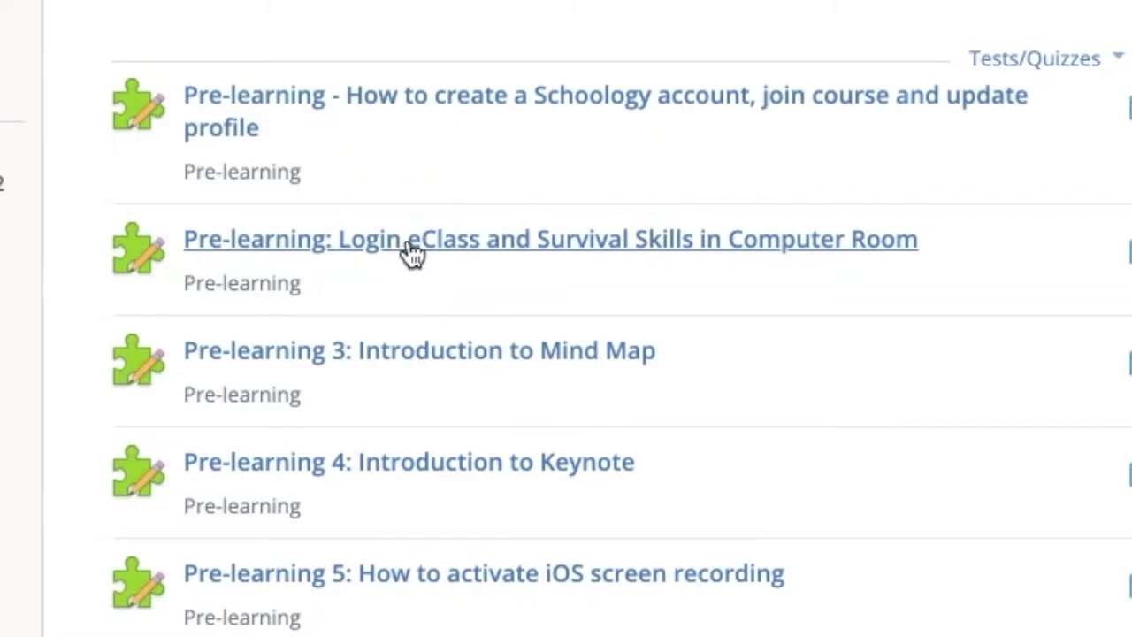
left_click(454, 253)
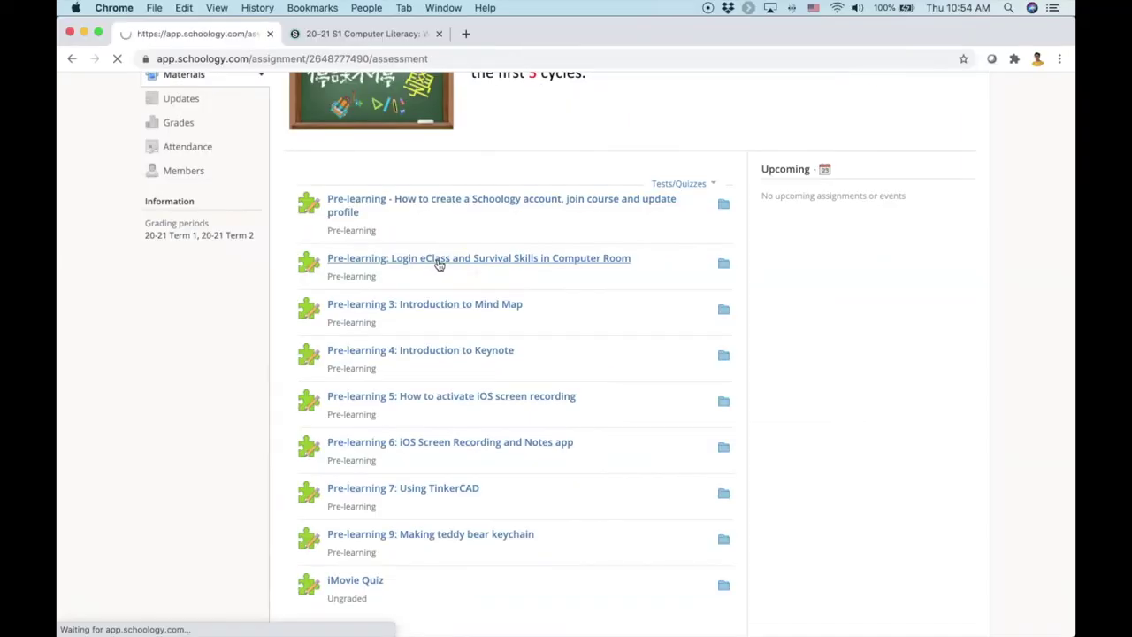
Start a new attempt of the Login eClass pre-learning quiz
left_click(357, 285)
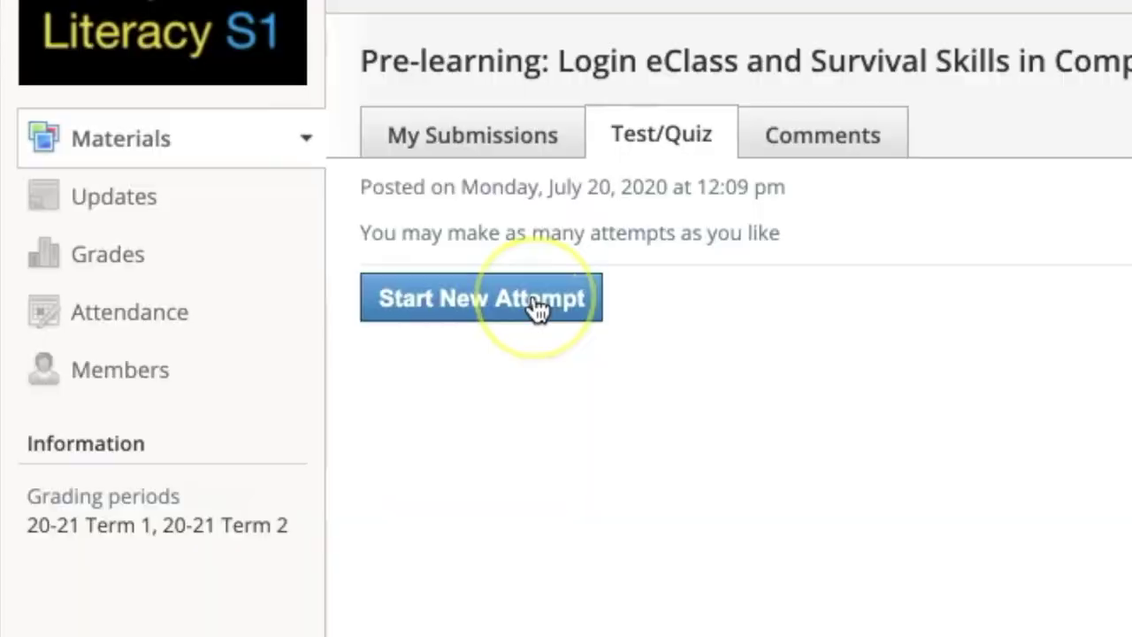
left_click(539, 310)
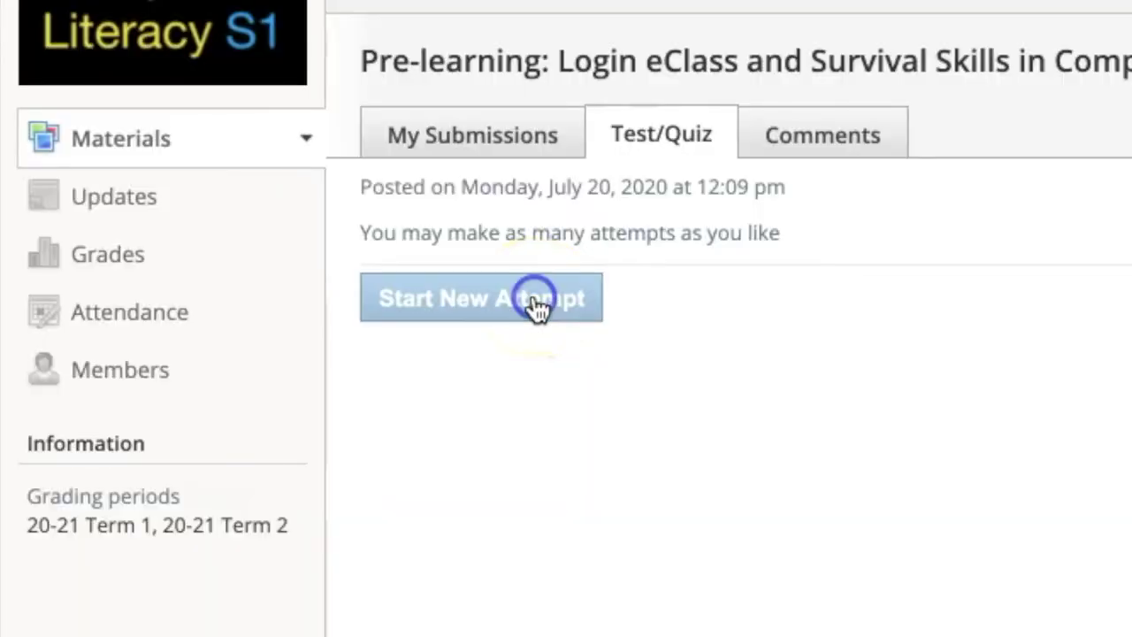
scroll(446, 296, "down", 5)
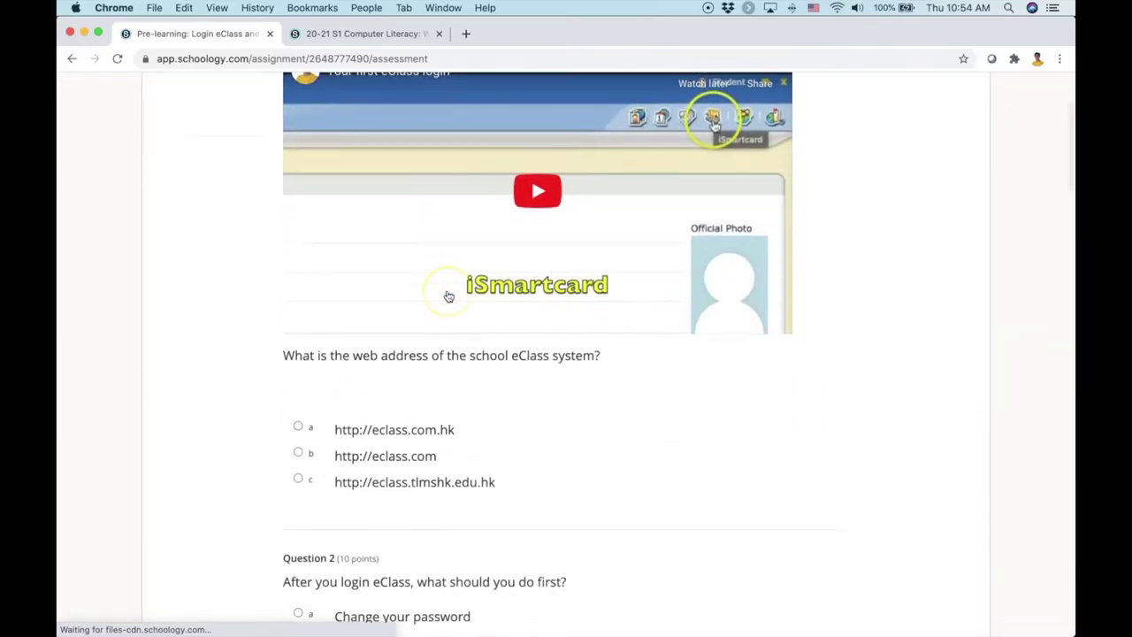
scroll(448, 296, "up", 1)
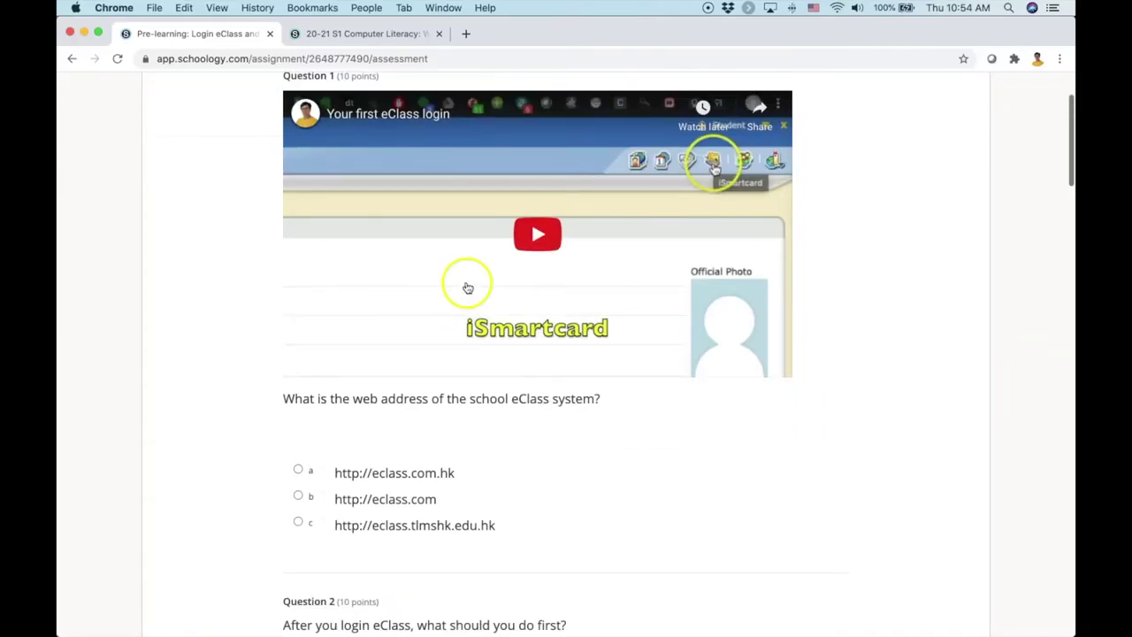
Work through the six questions, choosing option b (sound icon) for Question 6
scroll(443, 292, "down", 3)
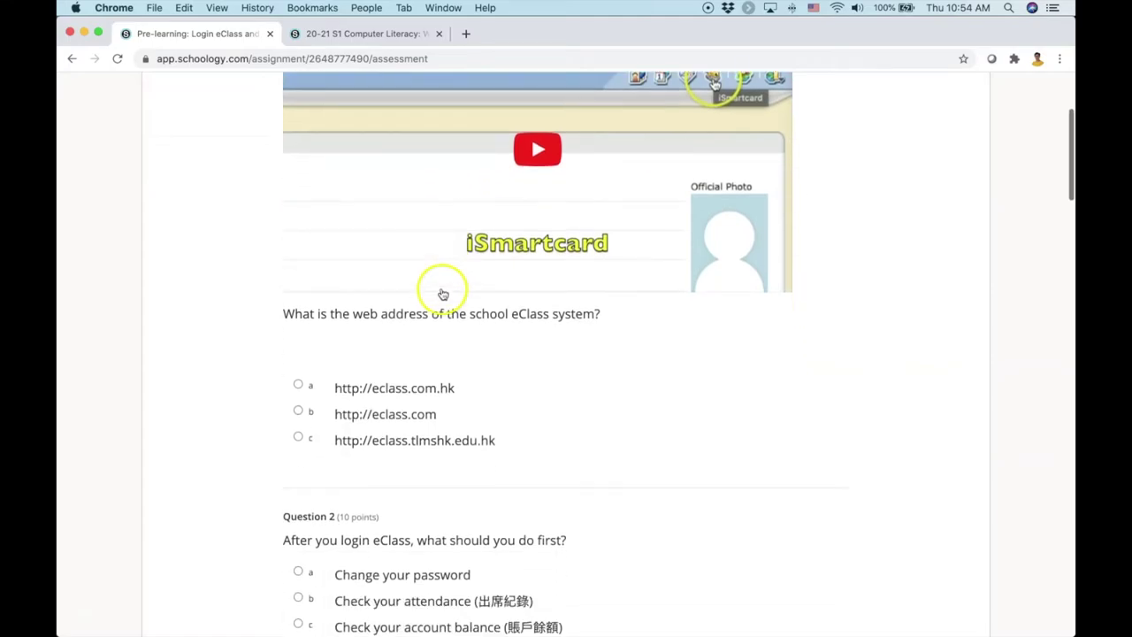
scroll(443, 293, "down", 15)
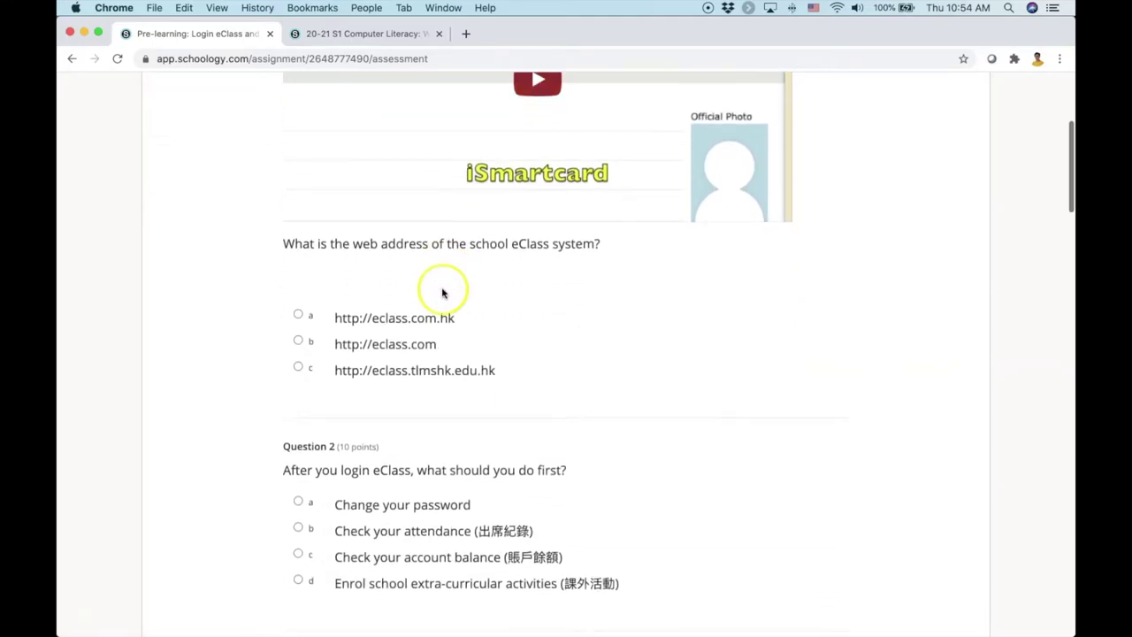
scroll(443, 292, "down", 13)
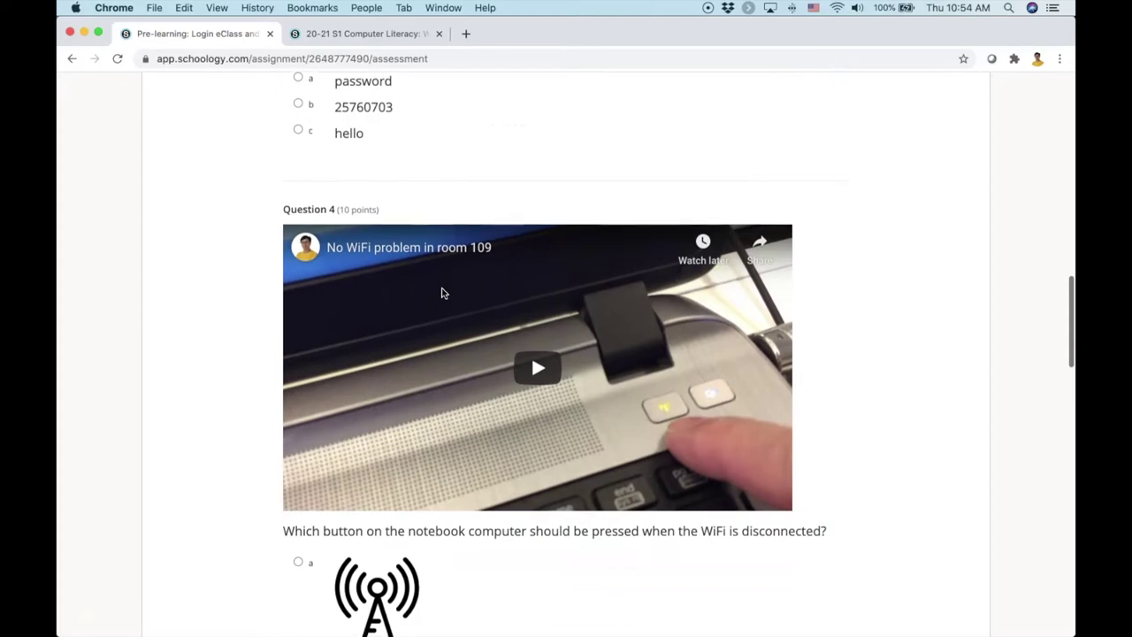
scroll(443, 293, "down", 15)
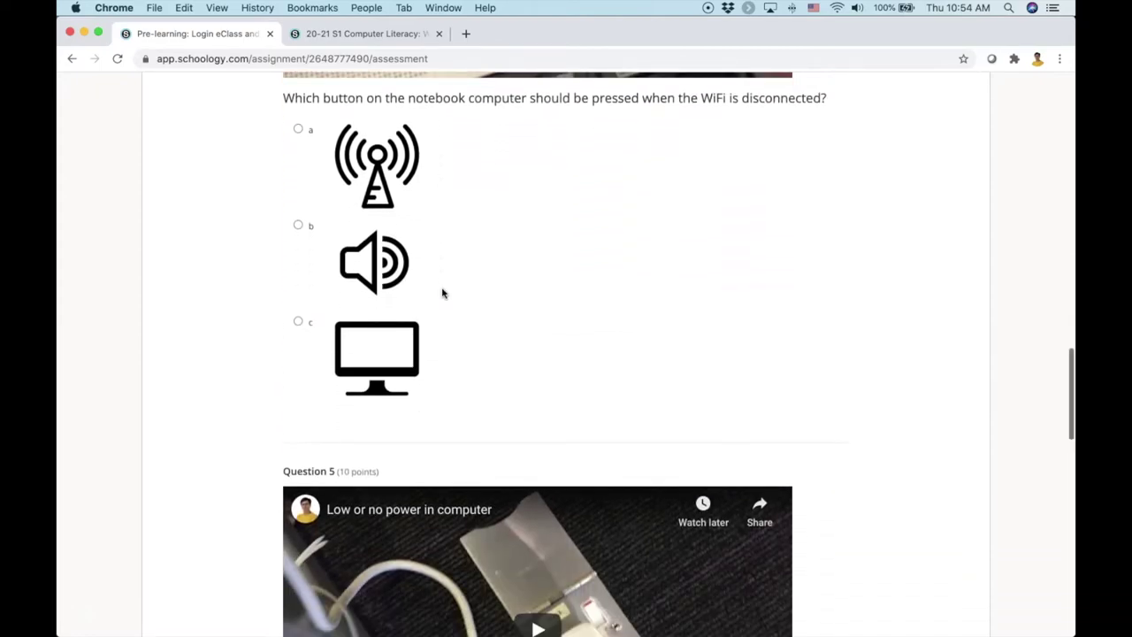
scroll(443, 293, "down", 13)
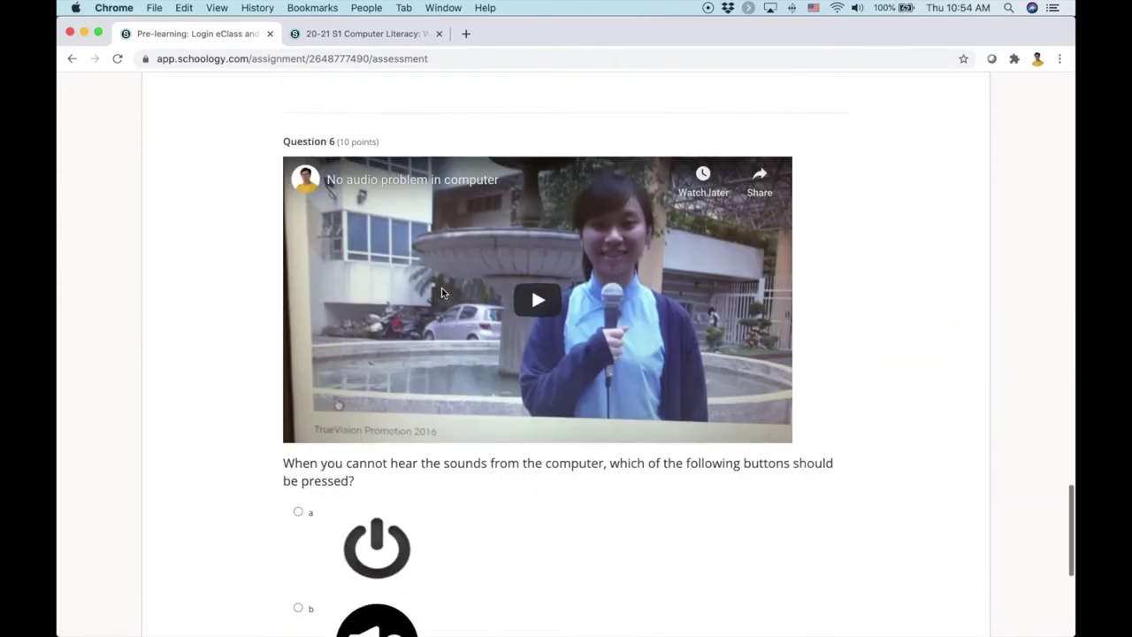
scroll(443, 293, "up", 20)
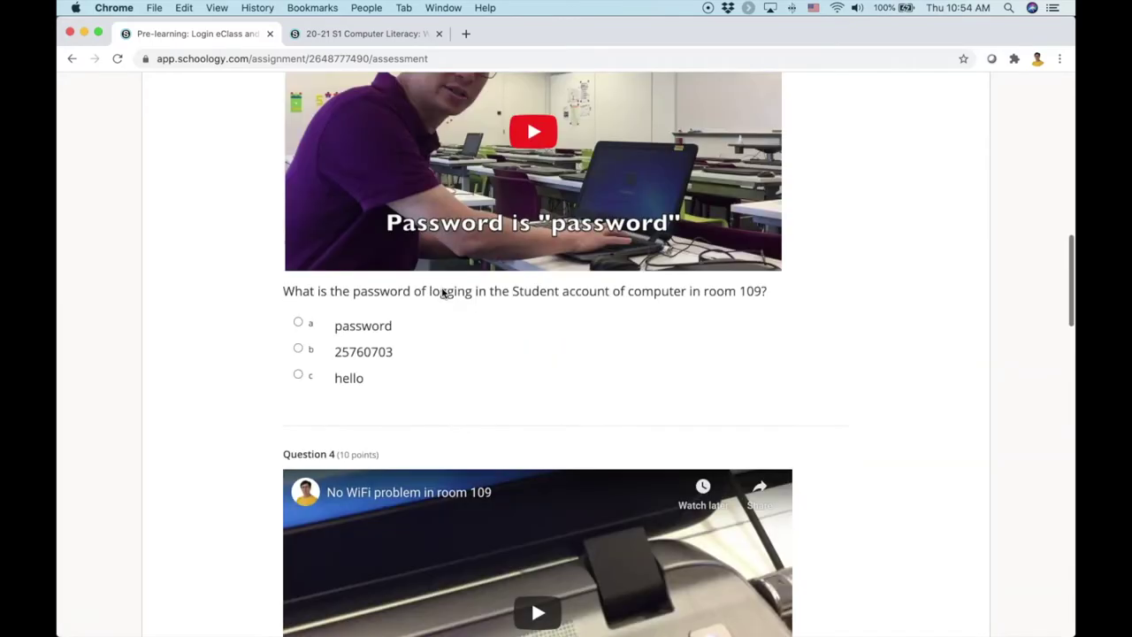
scroll(443, 293, "down", 7)
scroll(442, 293, "down", 20)
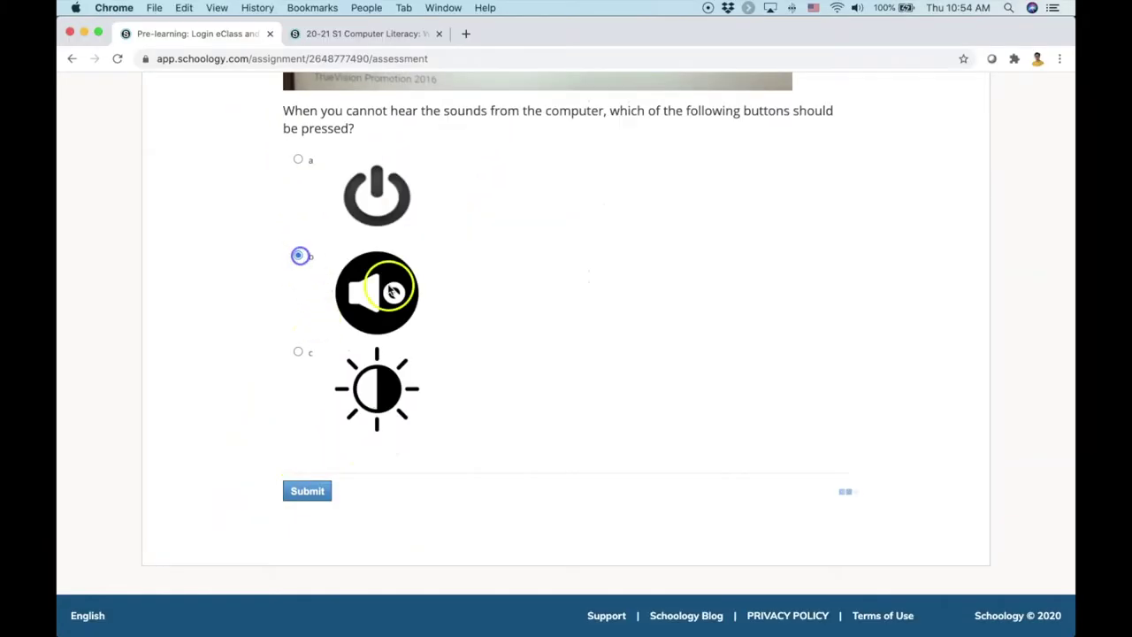
scroll(393, 292, "up", 20)
scroll(371, 405, "up", 10)
scroll(530, 450, "down", 20)
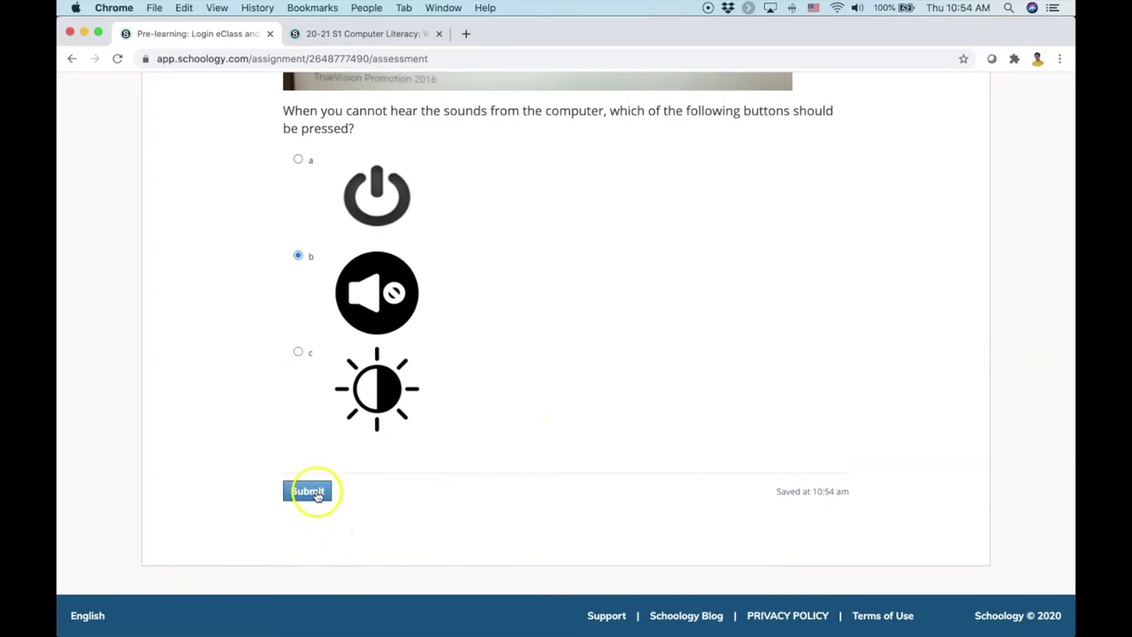
Submit and confirm the attempt, then review the graded result of 50/100
left_click(307, 491)
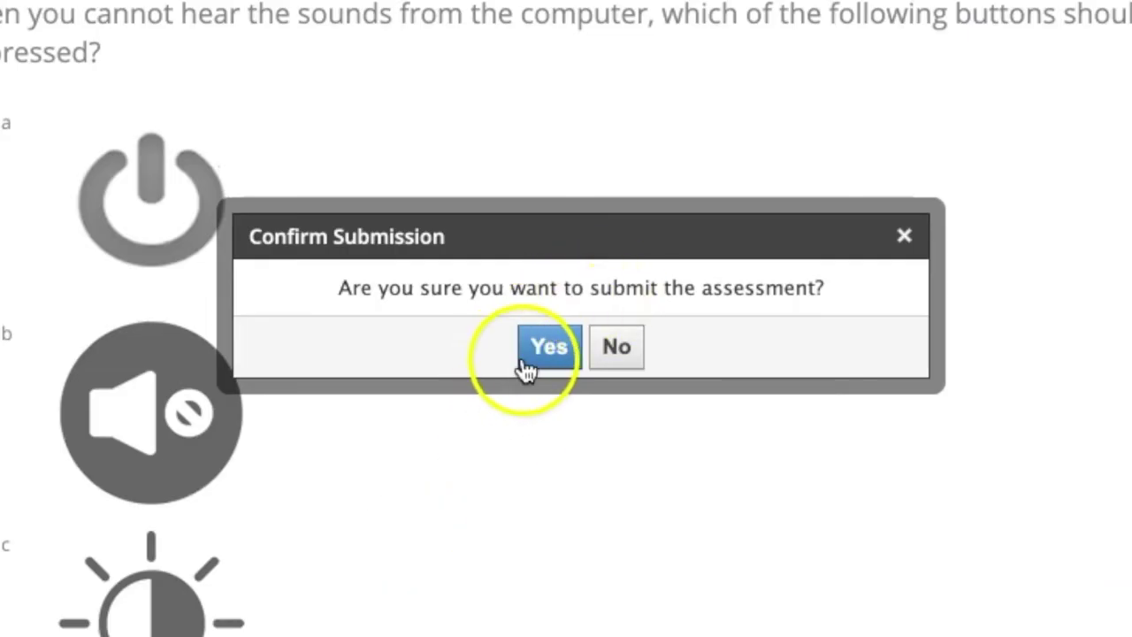
left_click(550, 349)
scroll(550, 295, "down", 10)
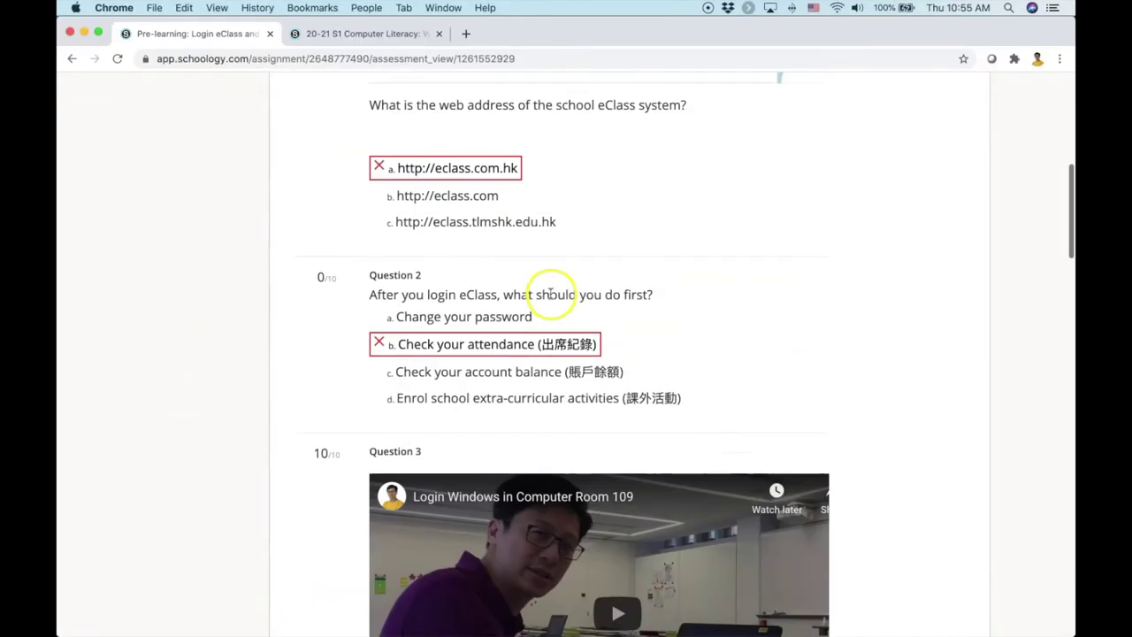
scroll(550, 295, "down", 15)
scroll(550, 295, "up", 20)
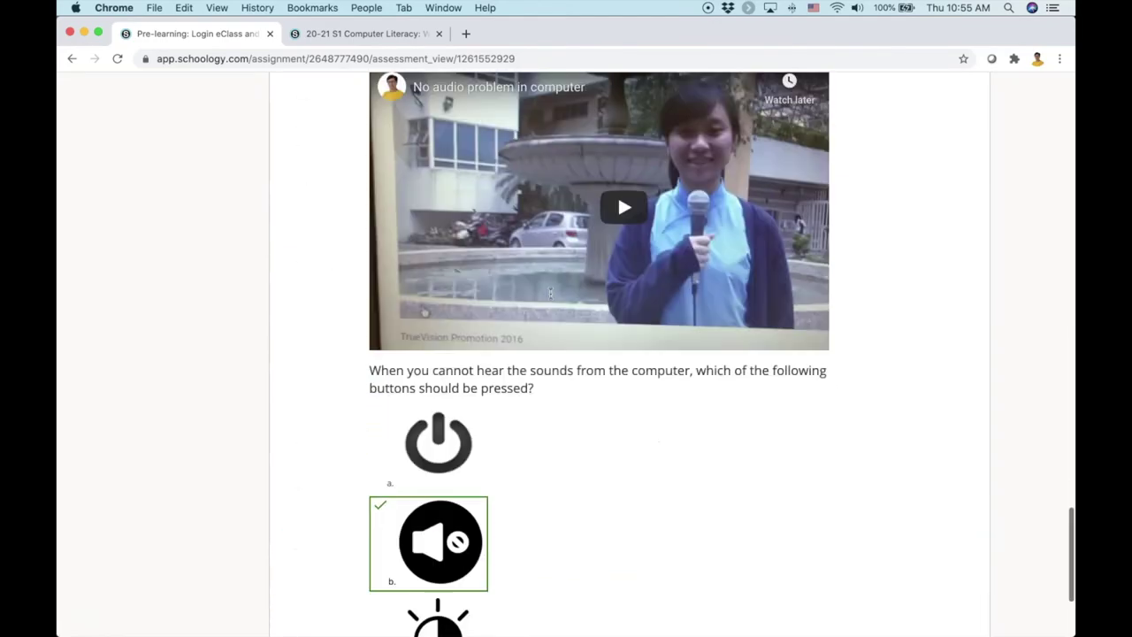
scroll(550, 294, "up", 10)
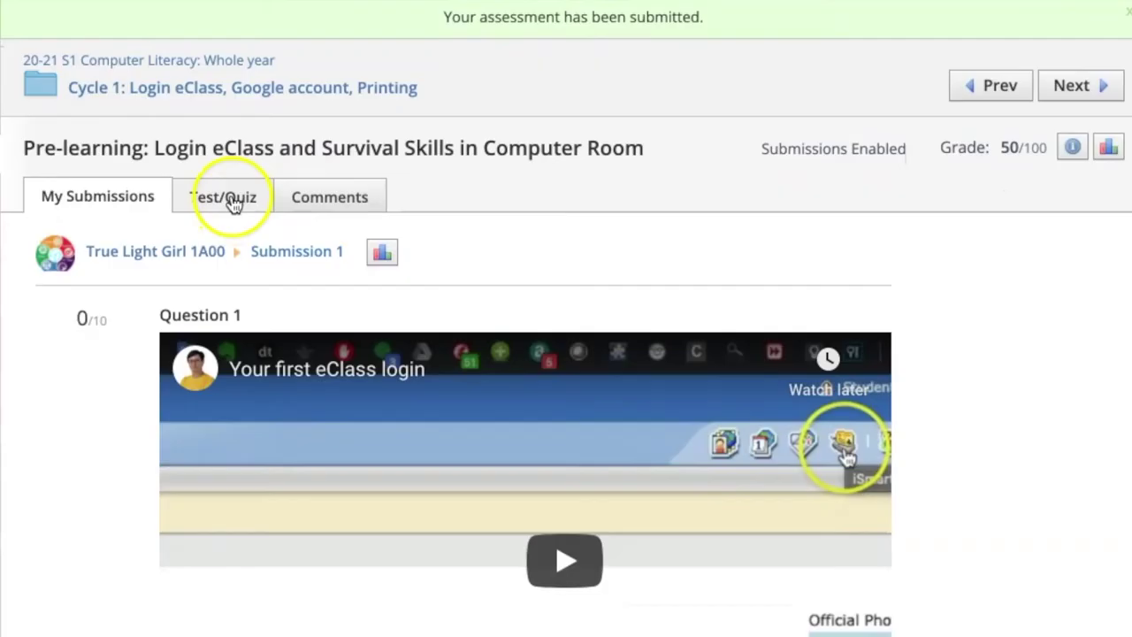
left_click(230, 203)
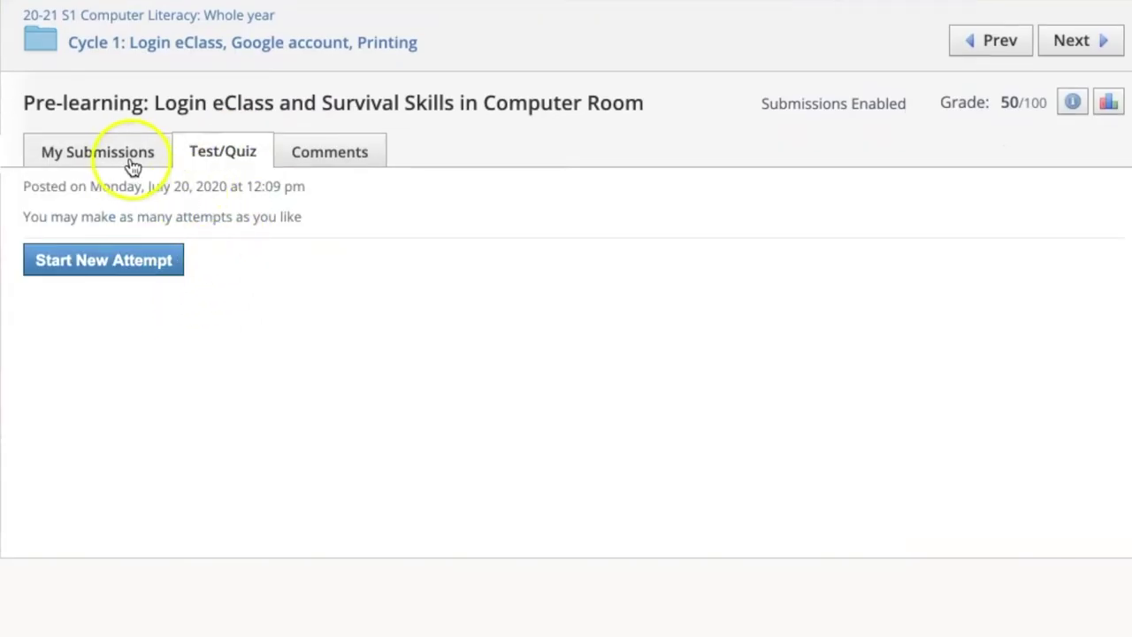
Check Submission 1's 30/60 score in My Submissions, then begin a second quiz attempt
left_click(104, 159)
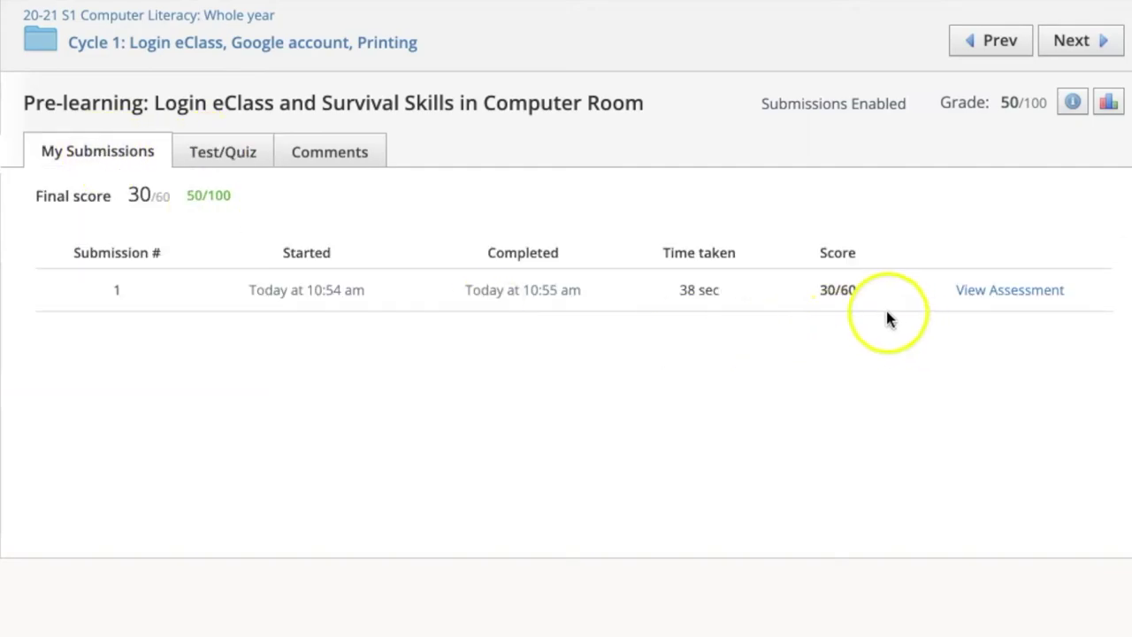
left_click(988, 291)
left_click(216, 151)
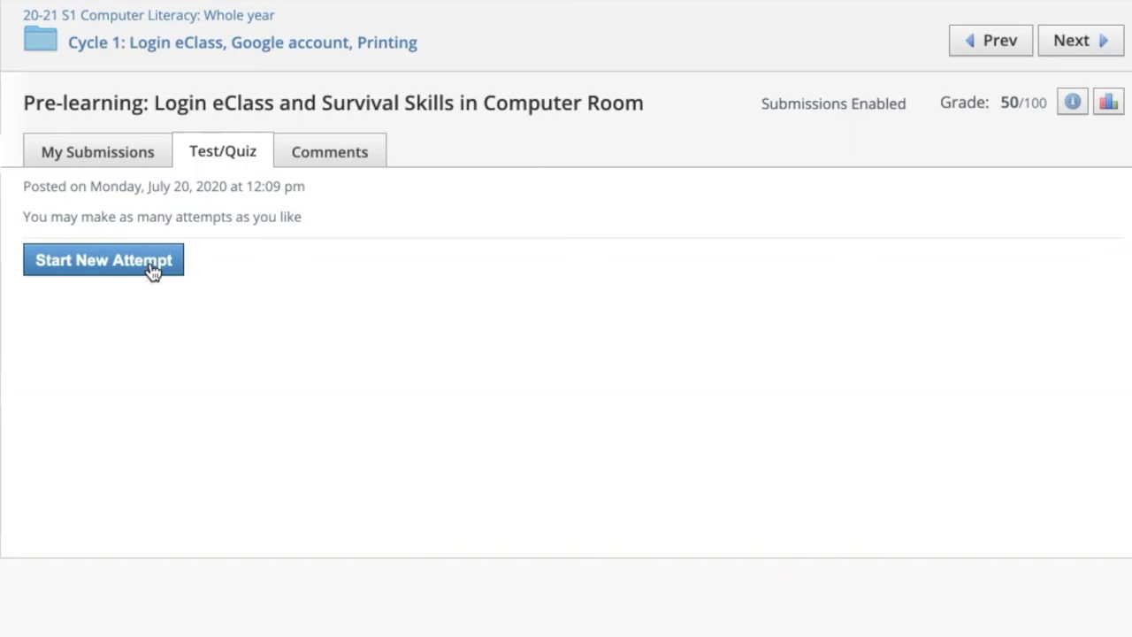
left_click(168, 264)
Answer Question 5 with power socket on the ground and submit the second attempt for 60/60
left_click(247, 261)
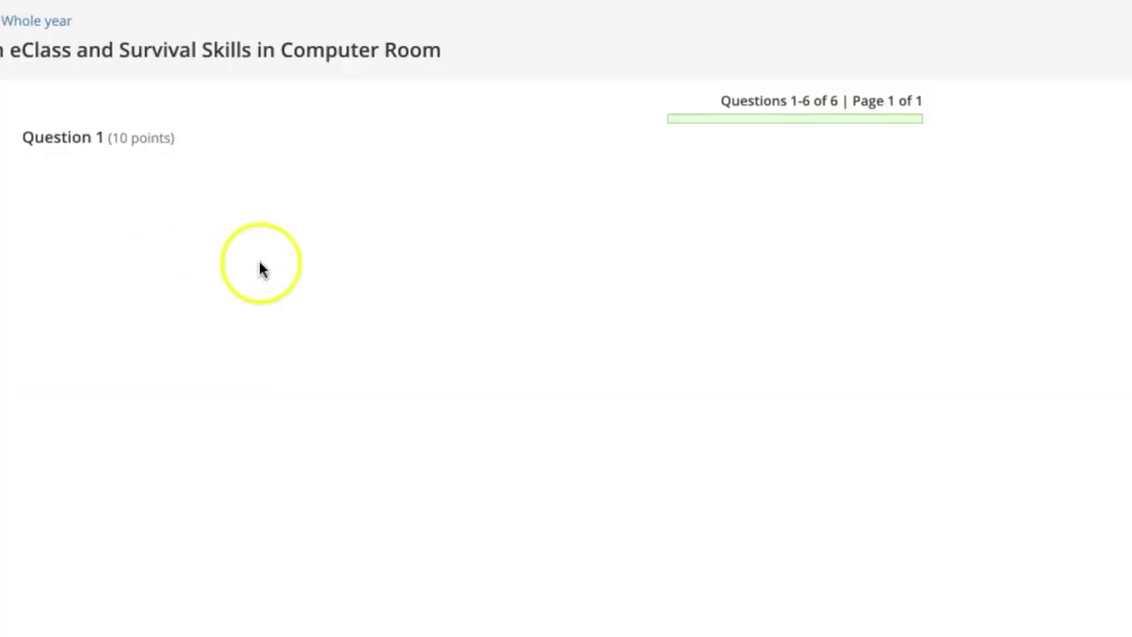
scroll(379, 298, "down", 15)
left_click(297, 489)
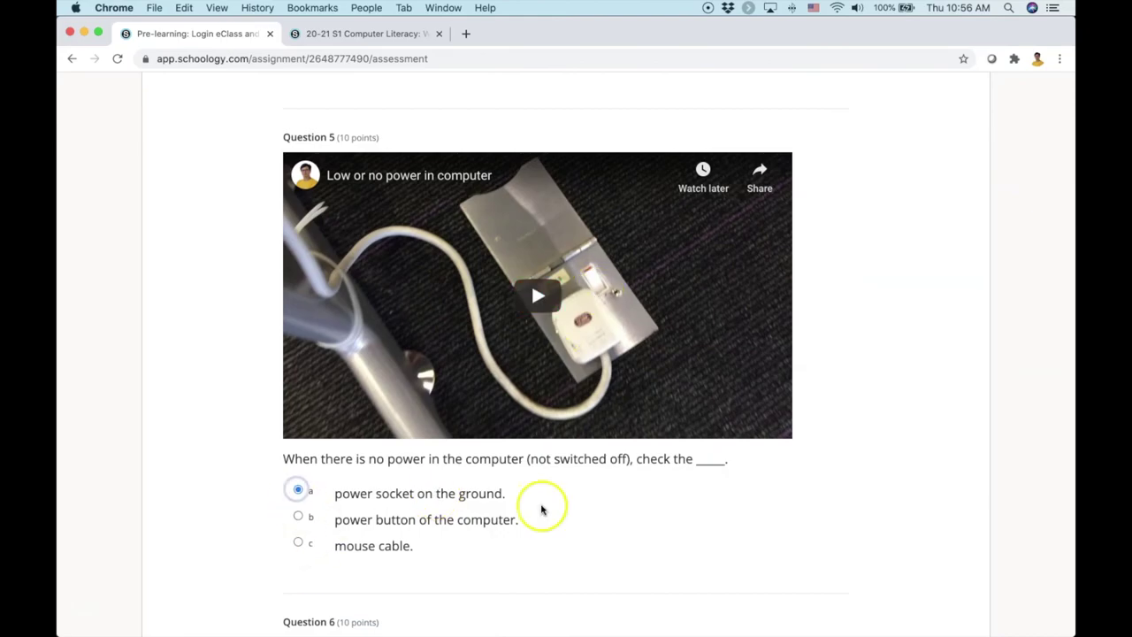
left_click(333, 213)
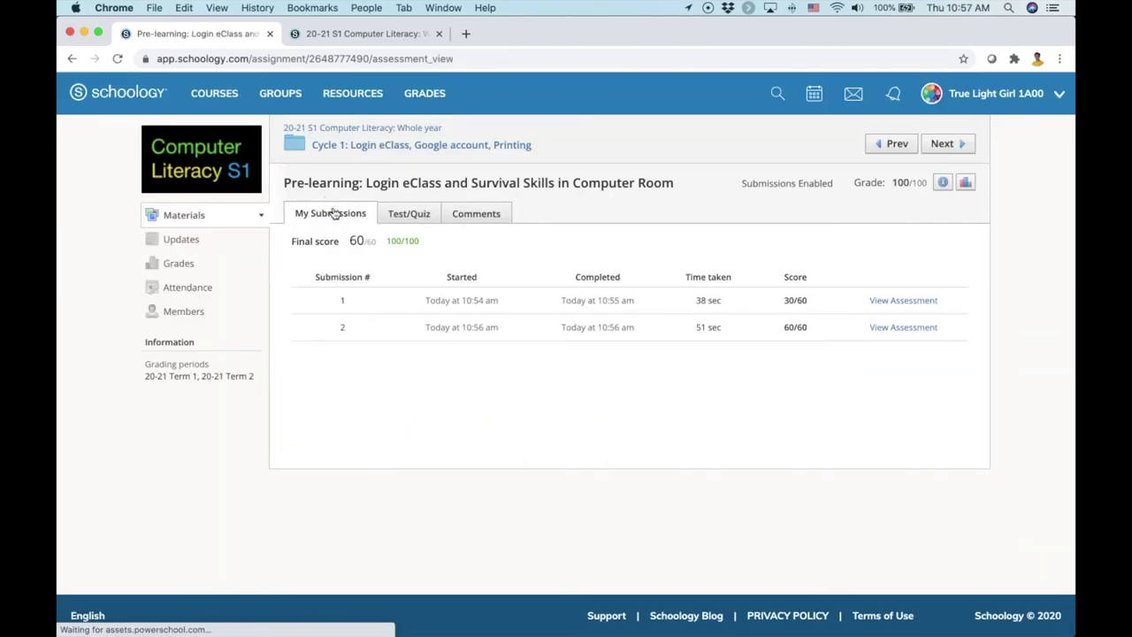